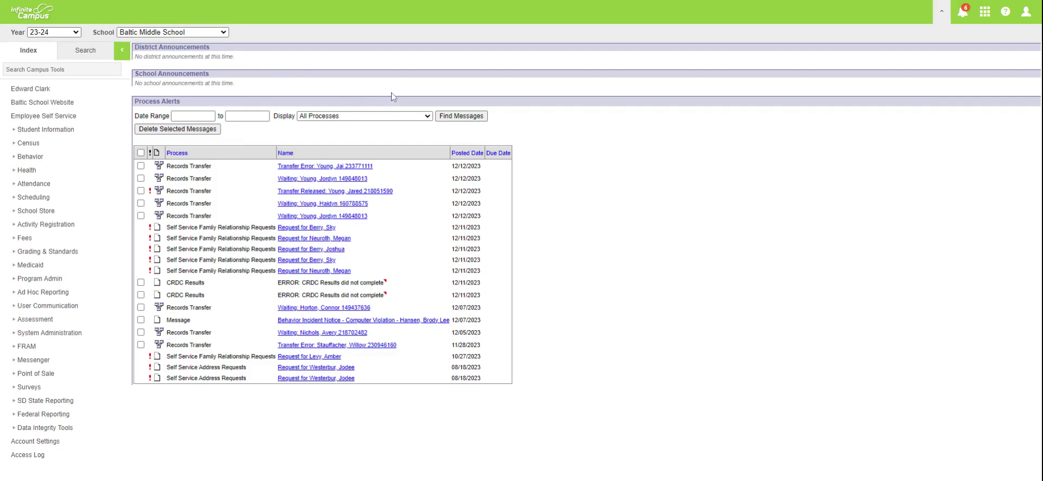
- Bring up the campus search panel
{"action": "left_click", "coordinate": [85, 50]}
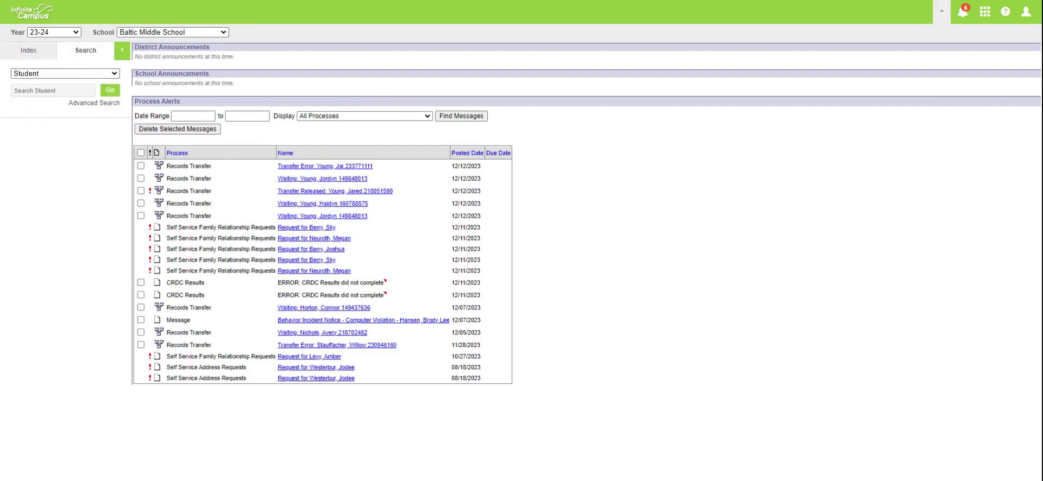
{"action": "left_click", "coordinate": [30, 53]}
{"action": "left_click", "coordinate": [78, 54]}
- Search Users by the staff member's surname and open one of the six results
{"action": "left_click", "coordinate": [62, 126]}
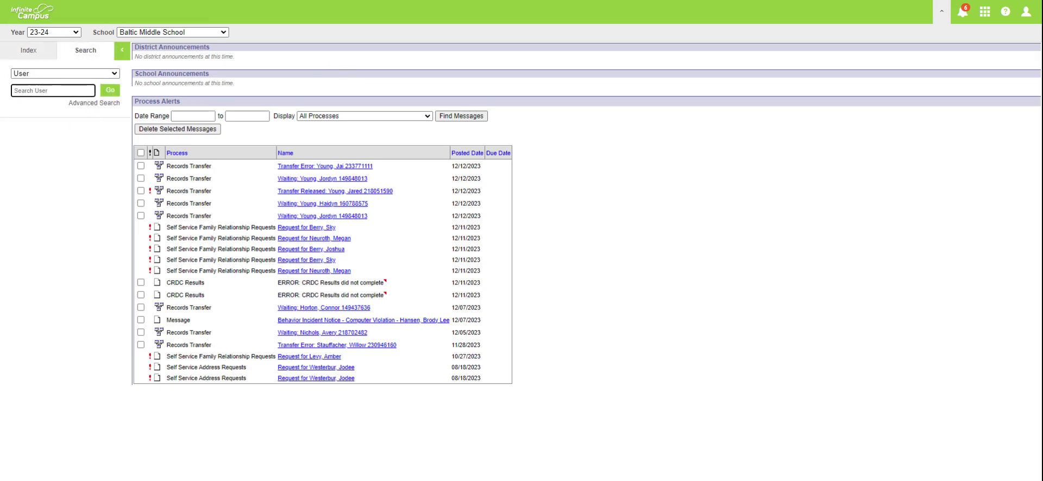
{"action": "type", "text": "wentzel"}
{"action": "key", "text": "Return"}
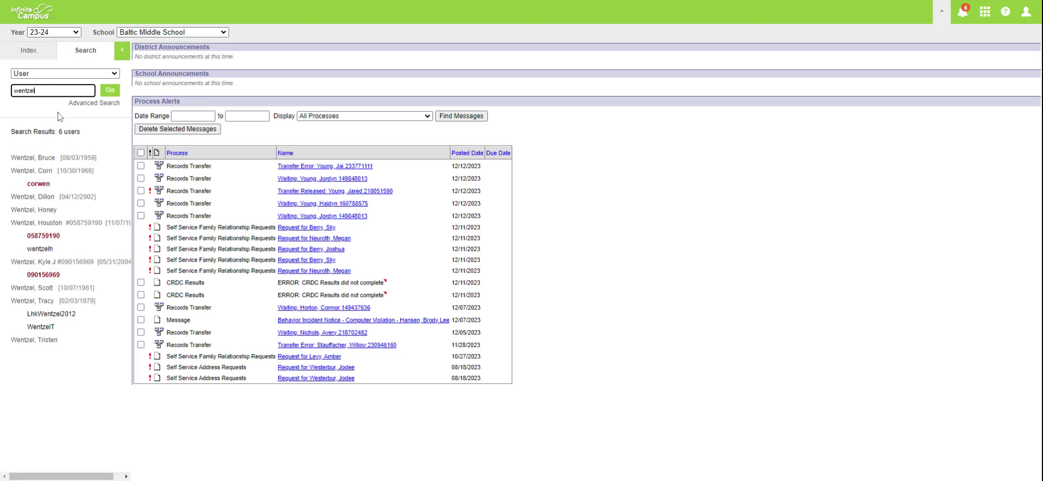
{"action": "left_click", "coordinate": [84, 249]}
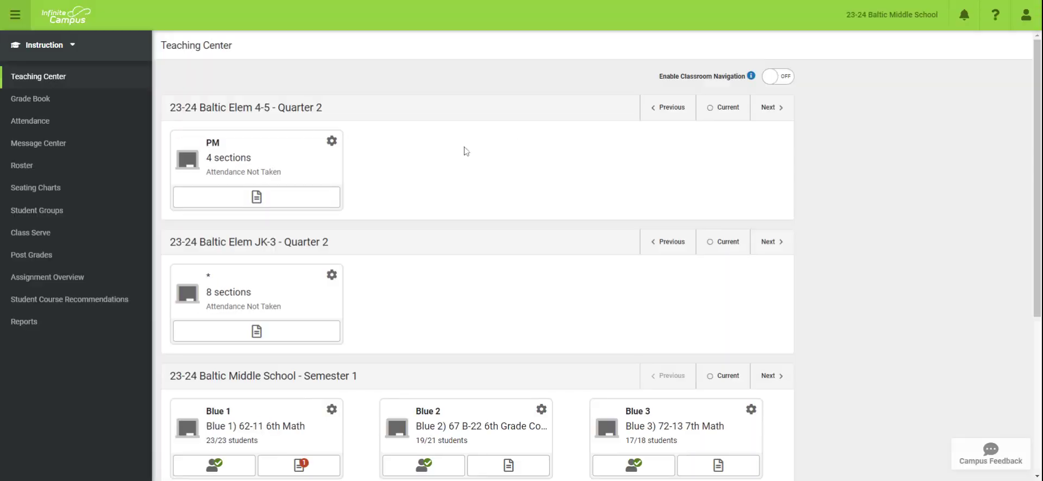
- Open the Grade Book for the 62-11 6th Math section and expand then collapse its Settings panel
{"action": "left_click", "coordinate": [34, 99]}
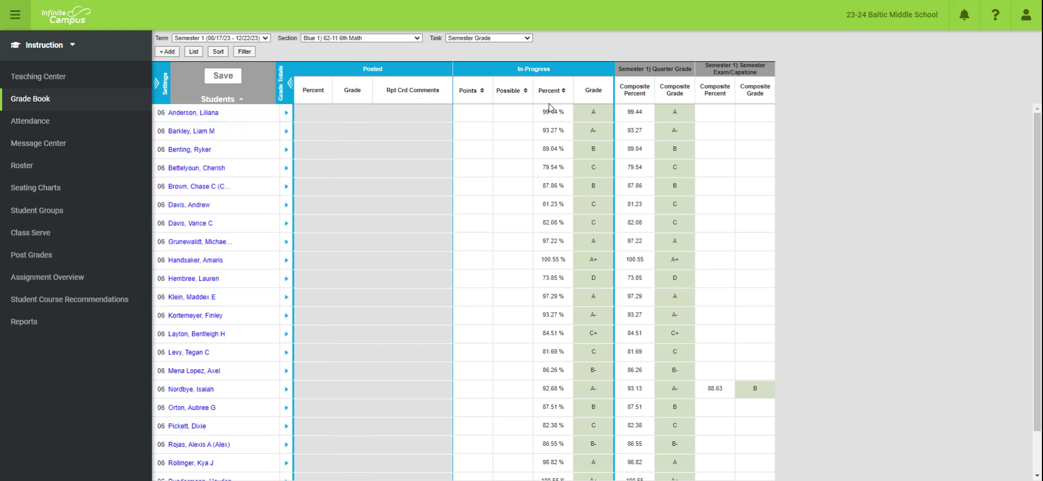
{"action": "left_click", "coordinate": [162, 87]}
{"action": "scroll", "coordinate": [321, 87], "scroll_direction": "right", "scroll_amount": 3}
{"action": "left_click", "coordinate": [253, 85]}
- Reopen Settings, view the Grade Calc Options, and close them again
{"action": "left_click", "coordinate": [162, 88]}
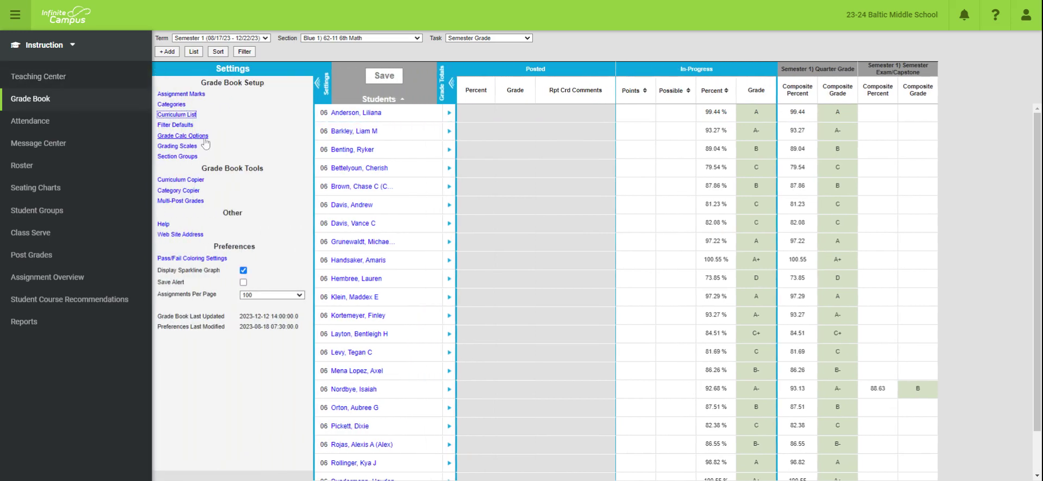
{"action": "left_click", "coordinate": [205, 138]}
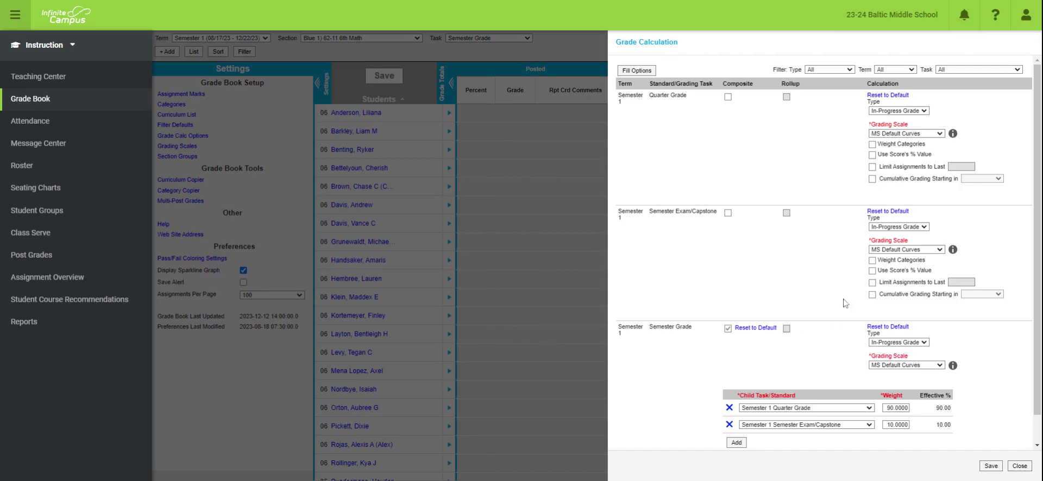
{"action": "left_click", "coordinate": [1020, 467]}
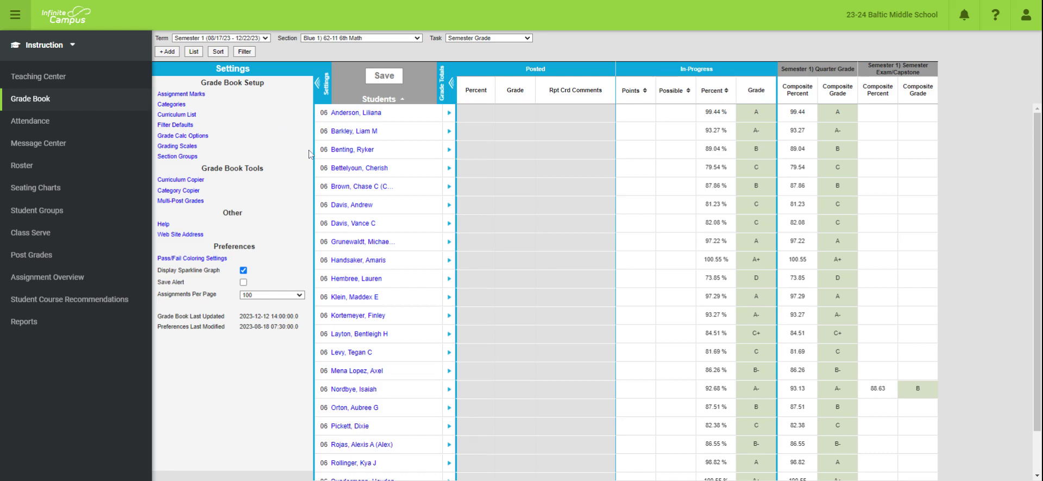
- Open Grade Calc Options and highlight the Quarter Grade, Semester Exam/Capstone and Semester Grade tasks
{"action": "left_click", "coordinate": [201, 138]}
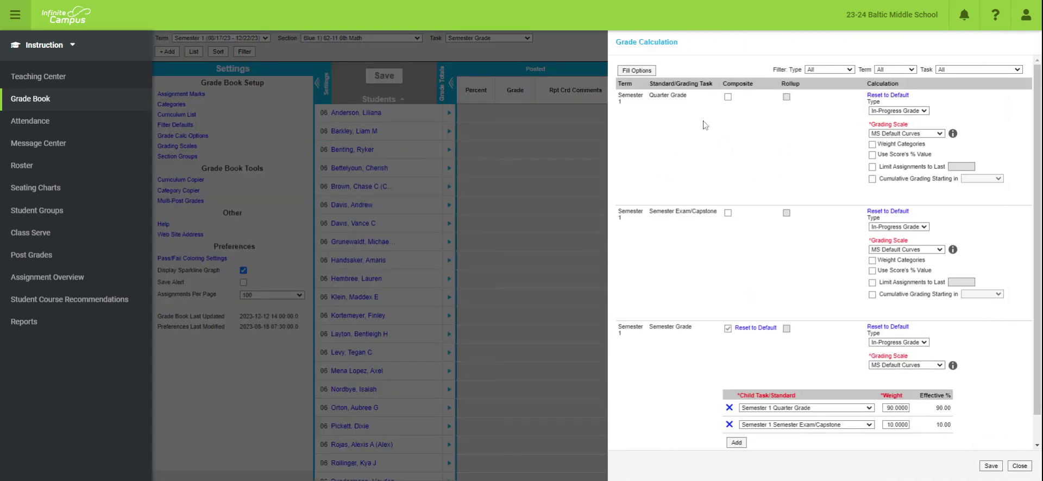
{"action": "left_click_drag", "start_coordinate": [644, 98], "coordinate": [691, 101]}
{"action": "left_click", "coordinate": [684, 113]}
{"action": "left_click_drag", "start_coordinate": [648, 211], "coordinate": [718, 223]}
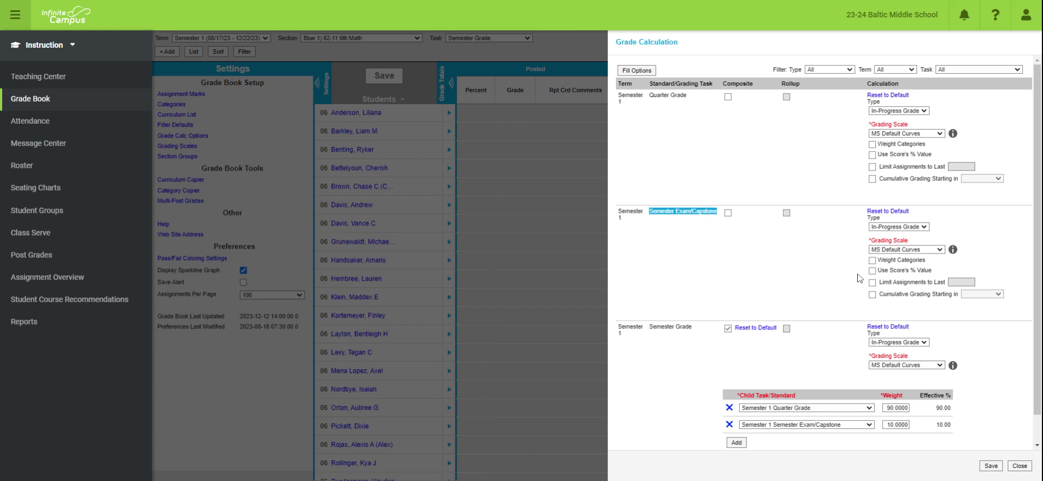
{"action": "scroll", "coordinate": [777, 285], "scroll_direction": "down", "scroll_amount": 1}
{"action": "left_click", "coordinate": [685, 308]}
{"action": "left_click_drag", "start_coordinate": [652, 298], "coordinate": [698, 301]}
{"action": "left_click", "coordinate": [700, 304]}
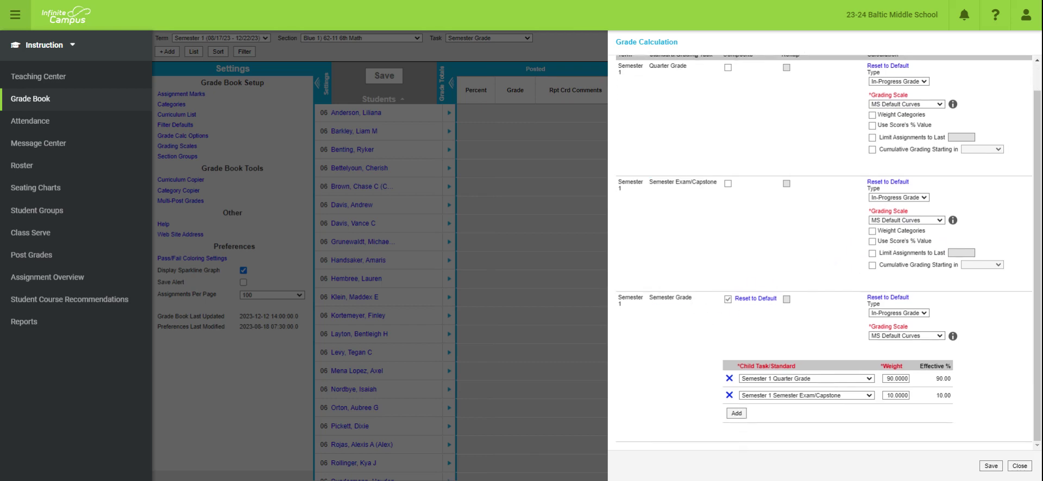
- Point out the Semester Grade composite's child tasks, with Quarter Grade weighted 90
{"action": "scroll", "coordinate": [731, 304], "scroll_direction": "up", "scroll_amount": 1}
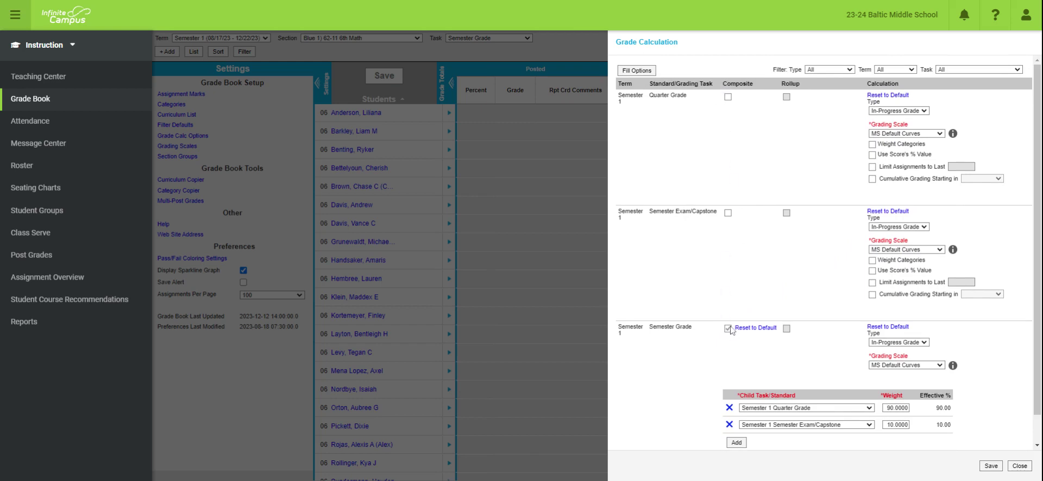
{"action": "scroll", "coordinate": [732, 332], "scroll_direction": "down", "scroll_amount": 1}
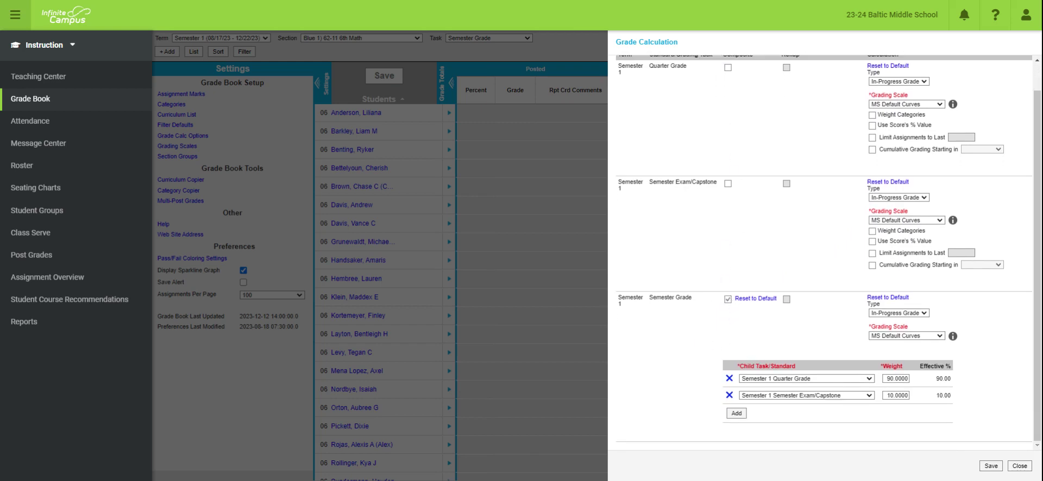
{"action": "left_click_drag", "start_coordinate": [738, 366], "coordinate": [792, 366]}
{"action": "left_click", "coordinate": [899, 379]}
{"action": "left_click_drag", "start_coordinate": [650, 274], "coordinate": [638, 299]}
{"action": "left_click", "coordinate": [650, 339]}
- Close the grade calculation options and switch the school context to Baltic High School
{"action": "left_click", "coordinate": [1012, 467]}
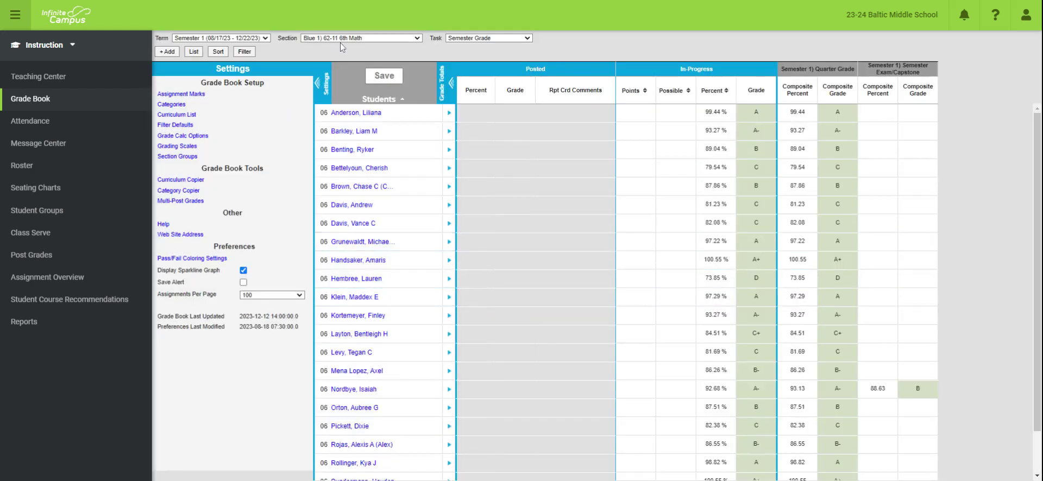
{"action": "left_click", "coordinate": [891, 15]}
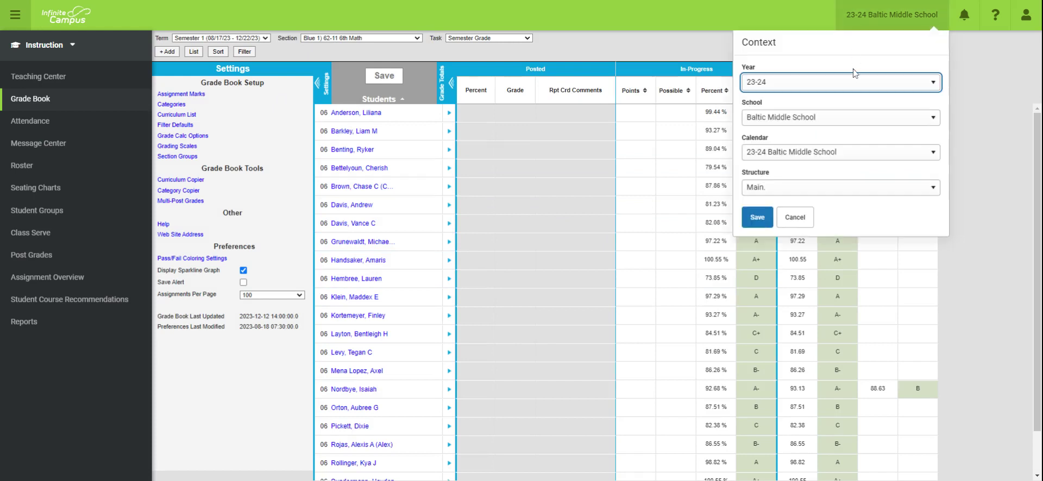
{"action": "left_click", "coordinate": [780, 121]}
{"action": "left_click", "coordinate": [783, 148]}
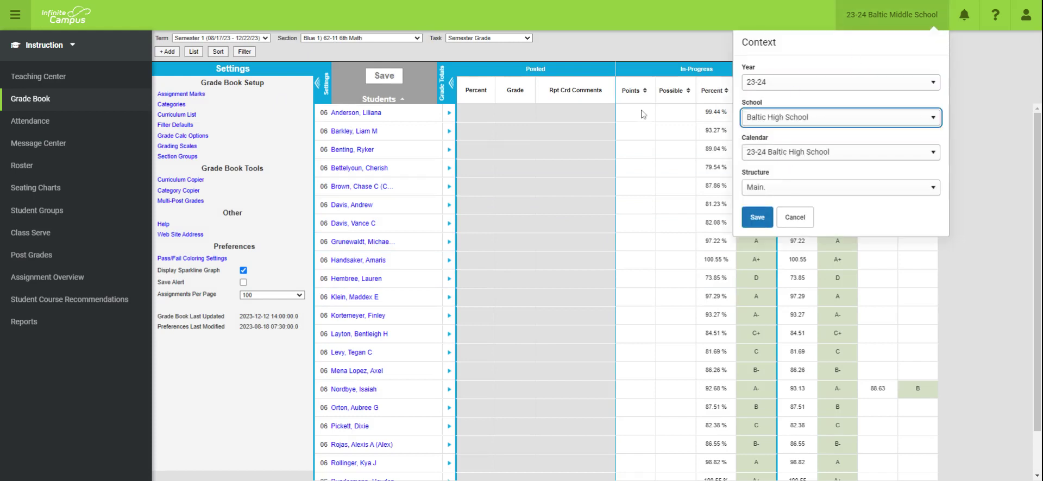
{"action": "left_click", "coordinate": [757, 218]}
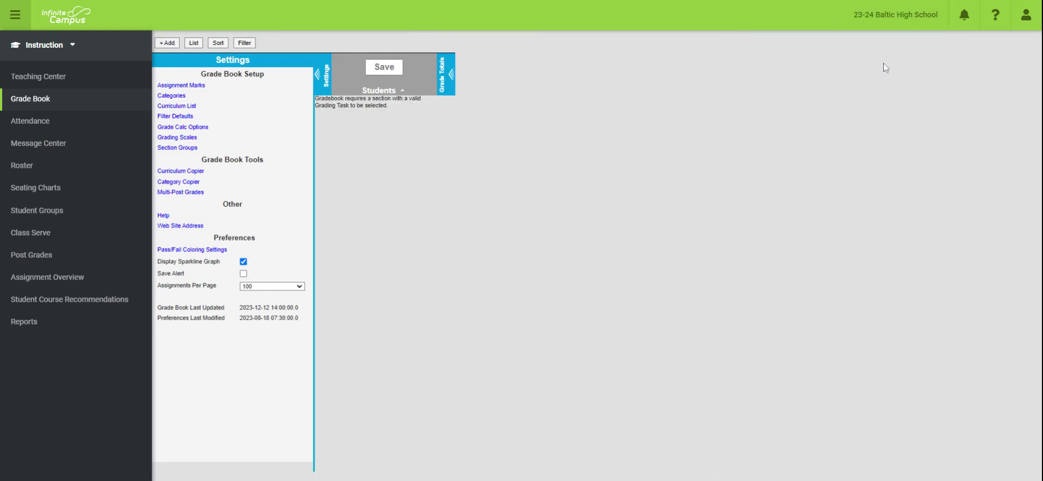
- Switch the school context back to Baltic Middle School
{"action": "left_click", "coordinate": [891, 15]}
{"action": "left_click", "coordinate": [864, 117]}
{"action": "left_click", "coordinate": [802, 168]}
{"action": "left_click", "coordinate": [758, 217]}
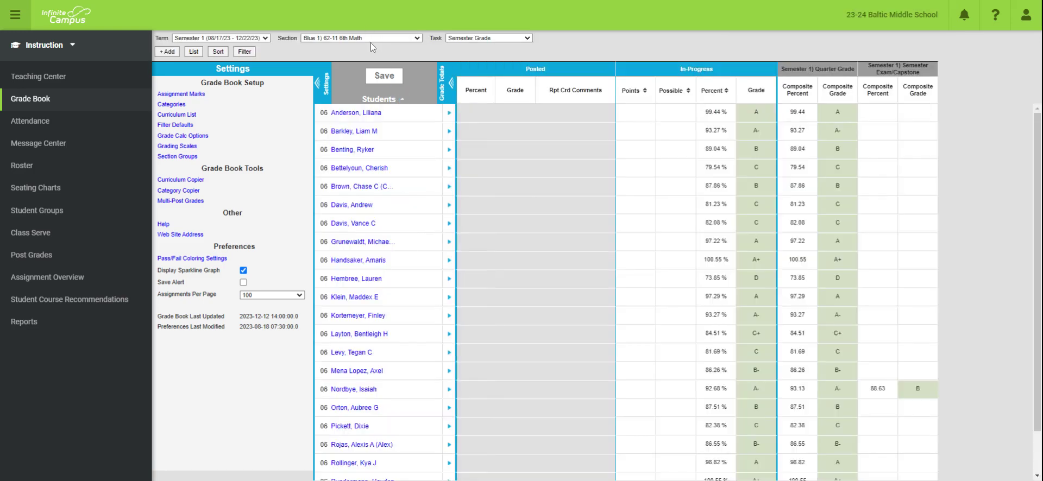
- Switch to the Gold 3) 72-23 7th Math section and make its Semester Grade composite with Quarter Grade at 90
{"action": "left_click", "coordinate": [361, 82]}
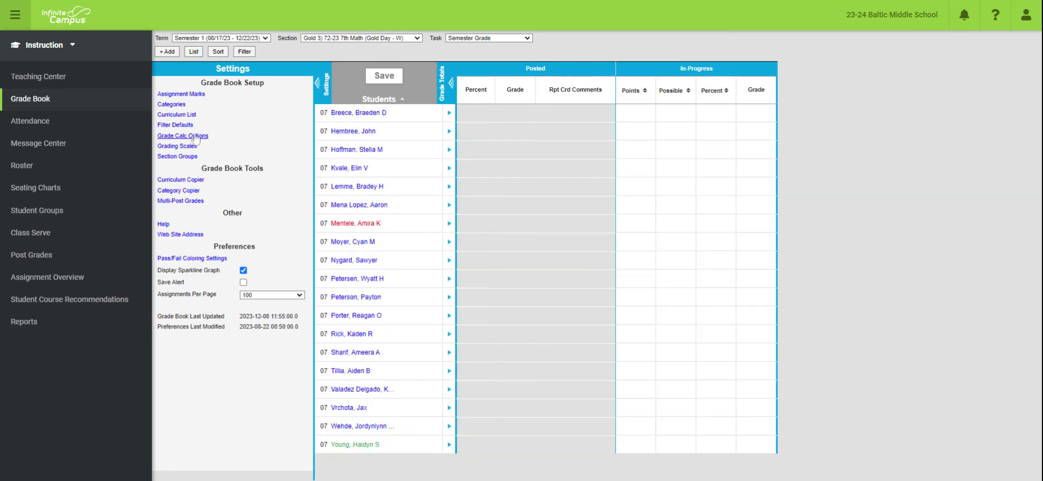
{"action": "left_click", "coordinate": [185, 136]}
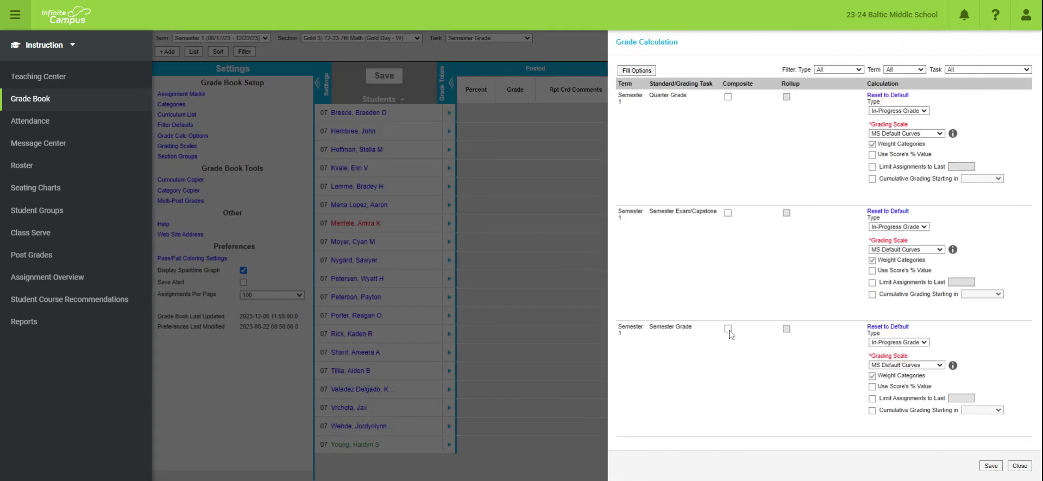
{"action": "left_click", "coordinate": [728, 328]}
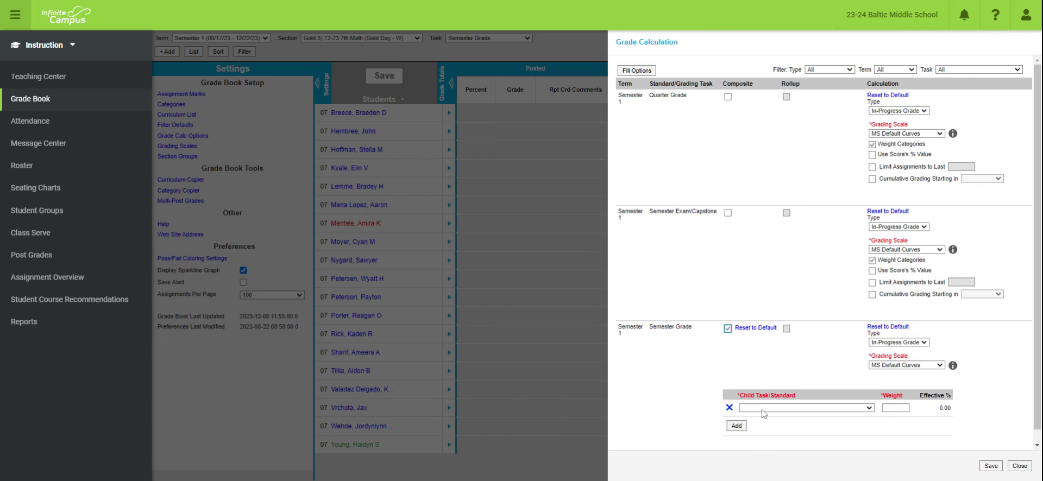
{"action": "left_click", "coordinate": [788, 409]}
{"action": "left_click", "coordinate": [796, 428]}
{"action": "left_click", "coordinate": [905, 408]}
{"action": "type", "text": "90"}
- Add Semester Exam/Capstone as a second child task, then delete both child rows and close
{"action": "left_click", "coordinate": [737, 426]}
{"action": "left_click", "coordinate": [762, 427]}
{"action": "left_click", "coordinate": [799, 433]}
{"action": "left_click", "coordinate": [906, 425]}
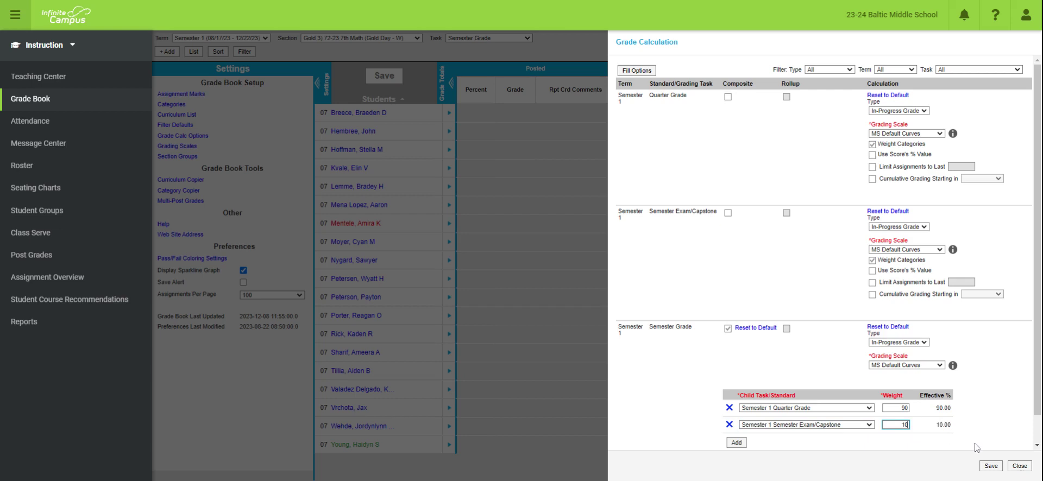
{"action": "left_click", "coordinate": [729, 408]}
{"action": "left_click", "coordinate": [729, 408]}
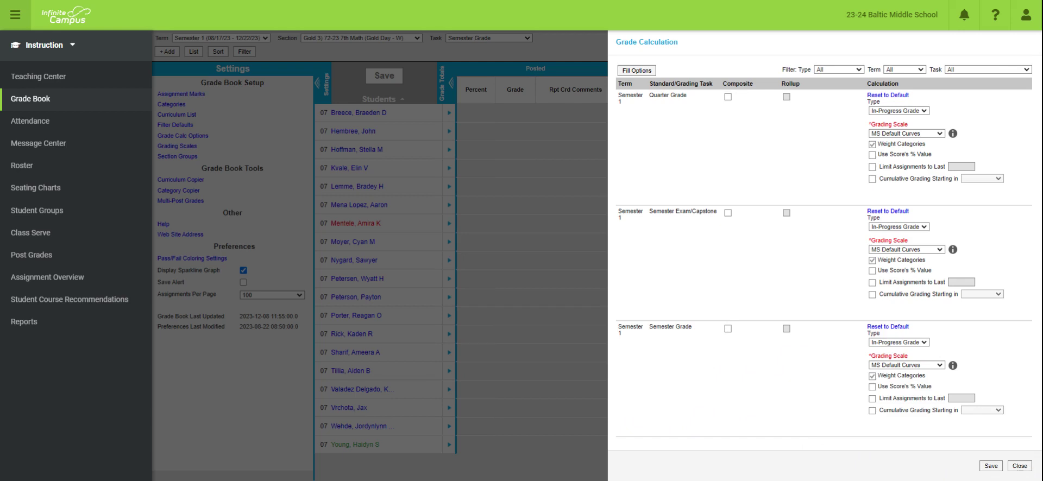
{"action": "left_click", "coordinate": [1020, 466]}
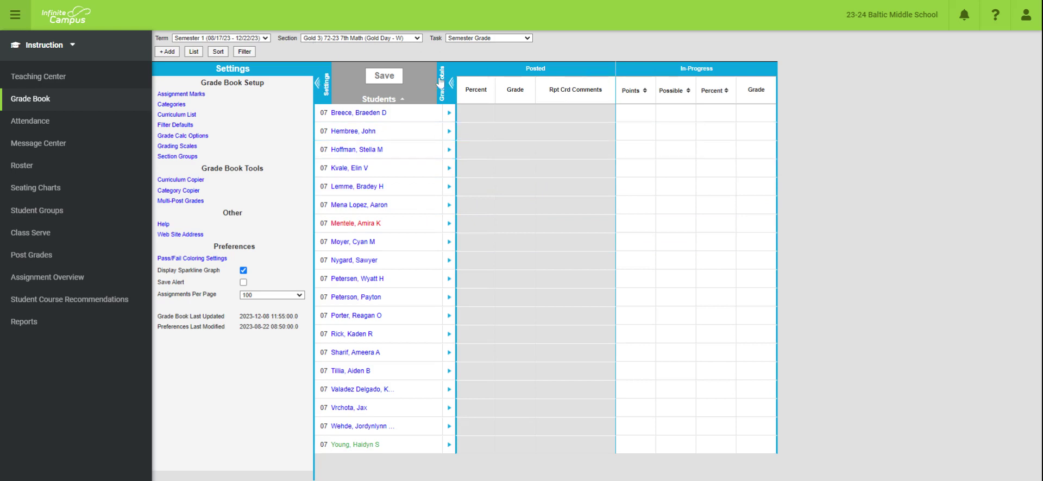
- Switch the school to Baltic High School and dismiss the no-section warning from Grade Calc Options
{"action": "left_click", "coordinate": [880, 21]}
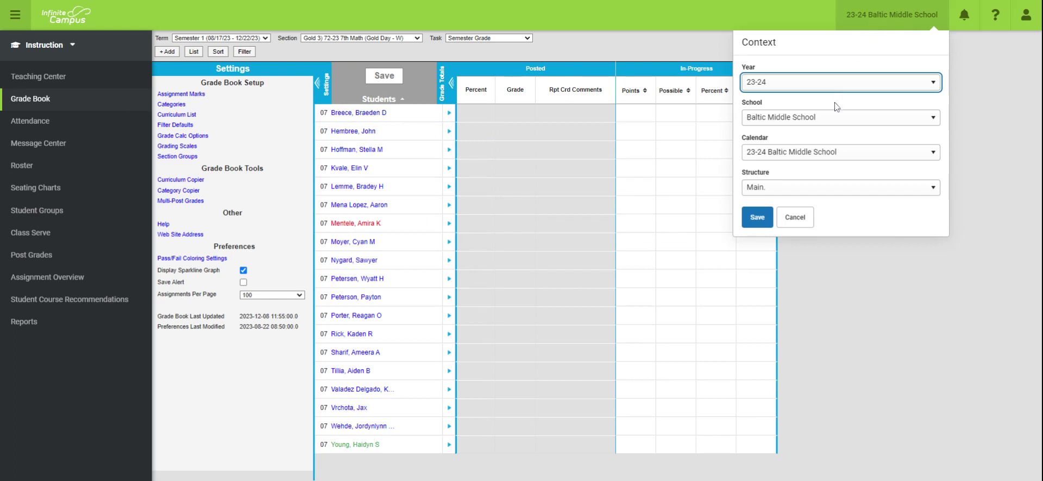
{"action": "left_click", "coordinate": [837, 117]}
{"action": "left_click", "coordinate": [803, 158]}
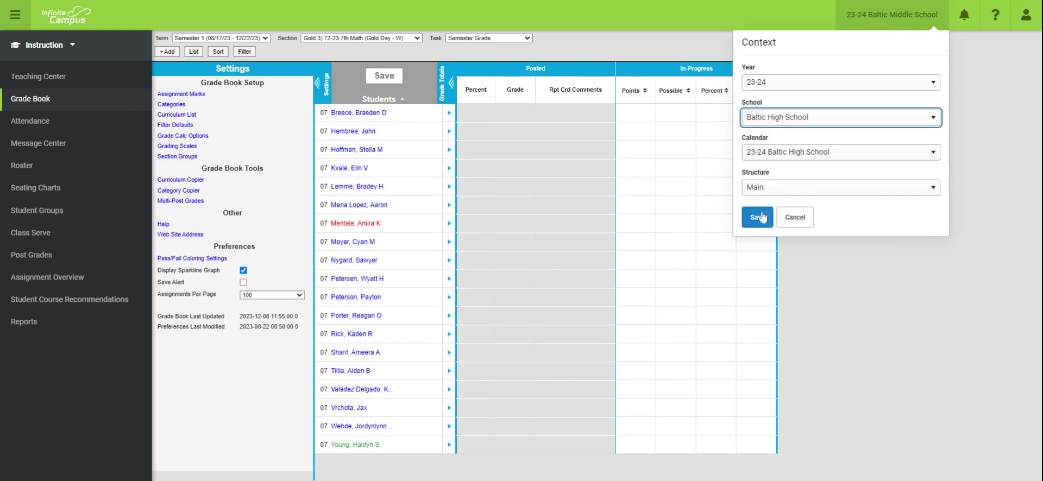
{"action": "left_click", "coordinate": [757, 217]}
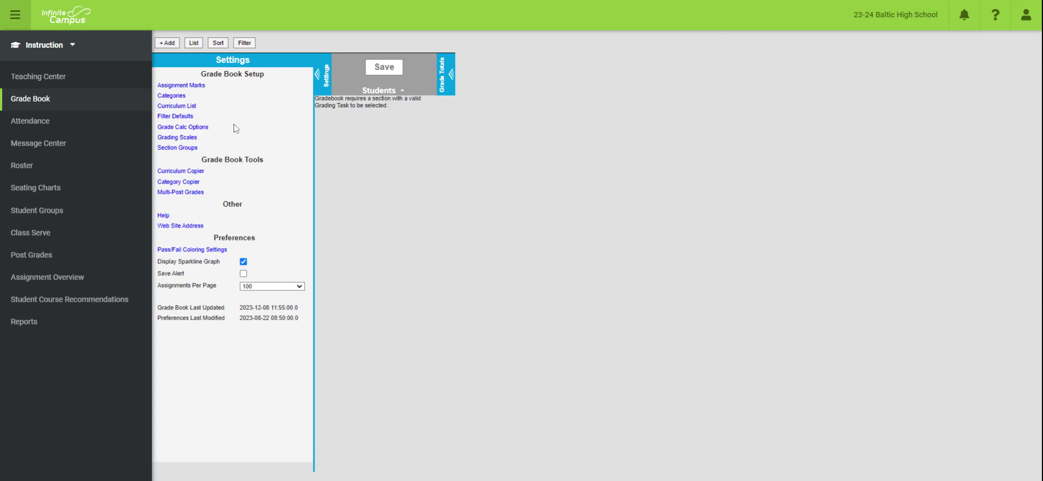
{"action": "left_click", "coordinate": [187, 129]}
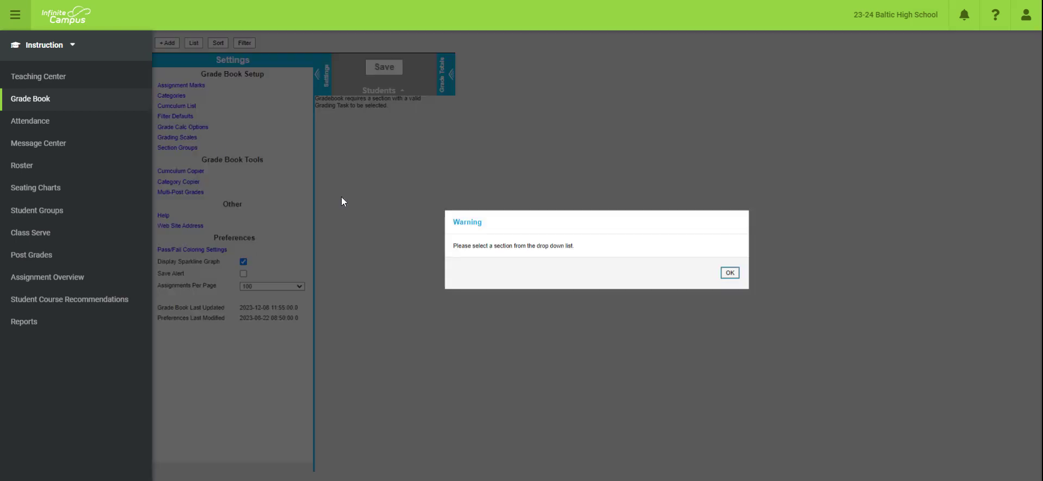
{"action": "left_click", "coordinate": [729, 272]}
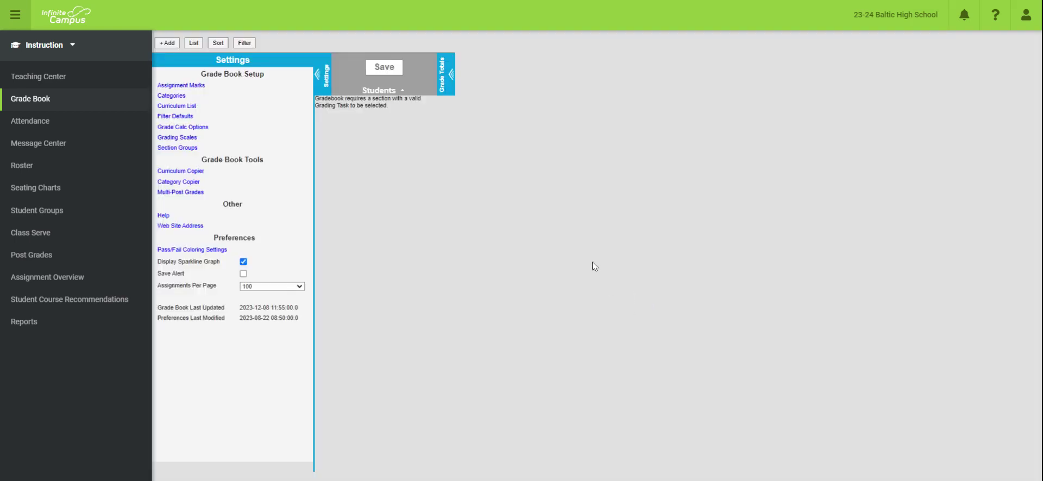